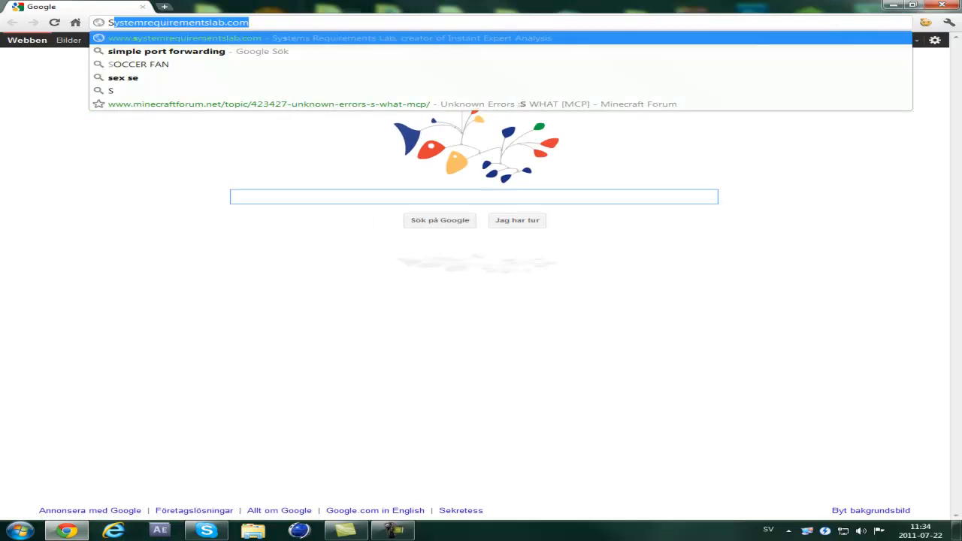
text(imple port)
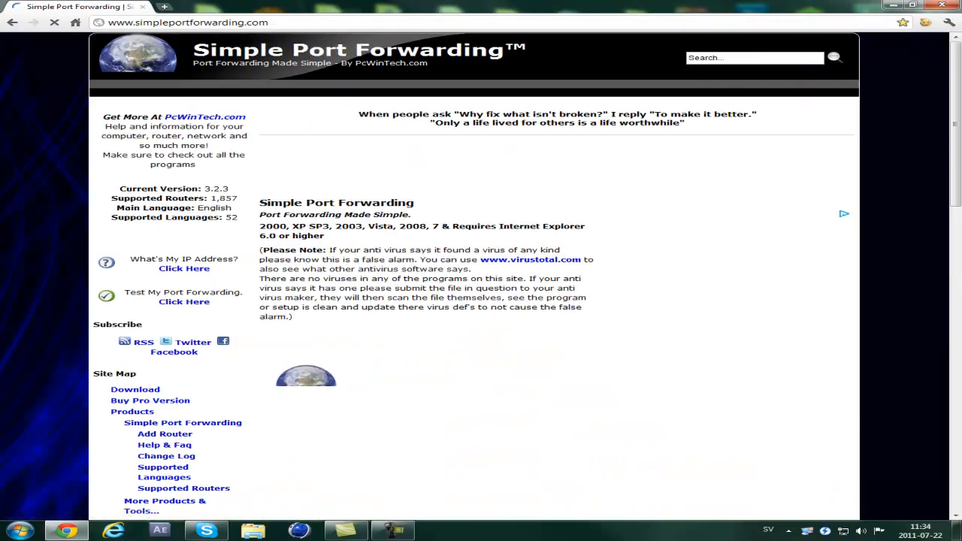
scroll(481, 301, down, 2)
scroll(481, 301, down, 2)
scroll(481, 301, up, 4)
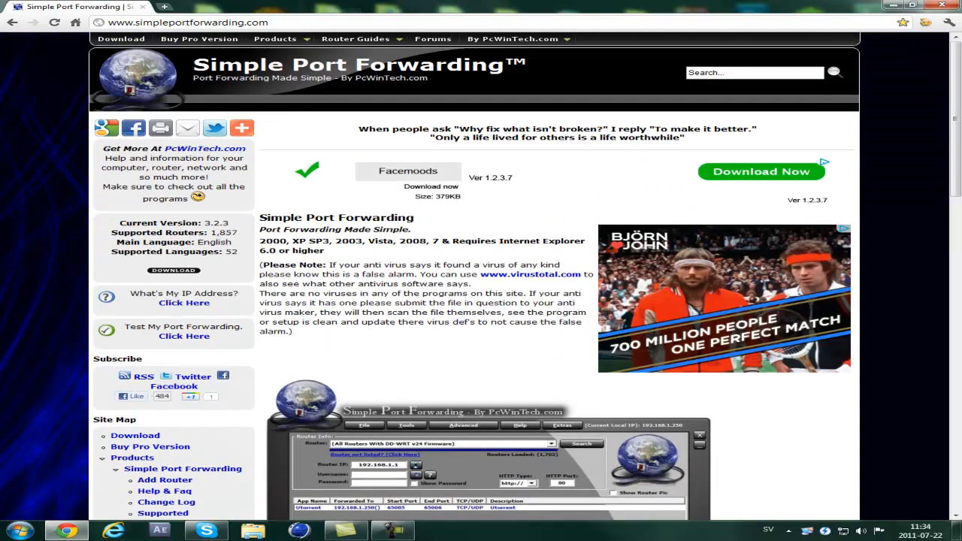
- Launch an administrator Command Prompt and run ipconfig to list the network configuration
key(super)
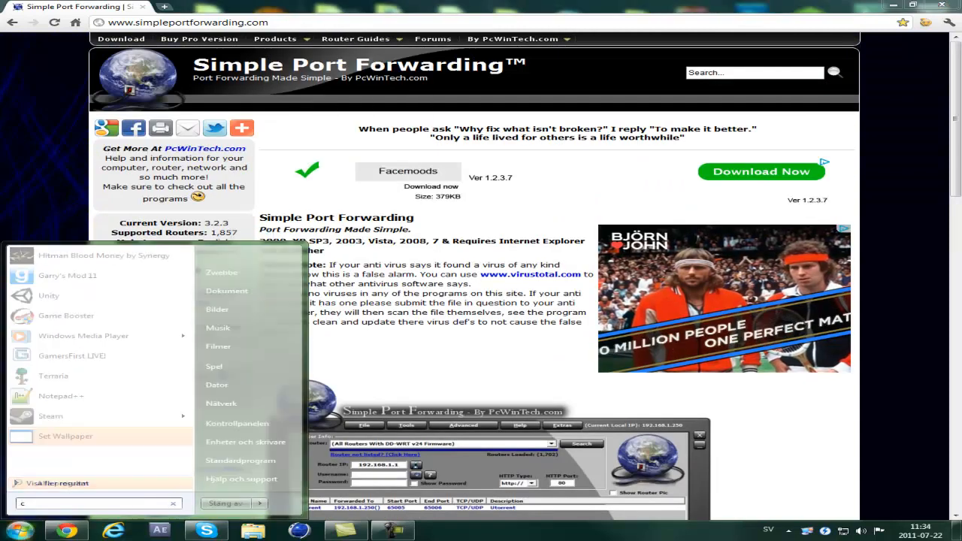
key(Escape)
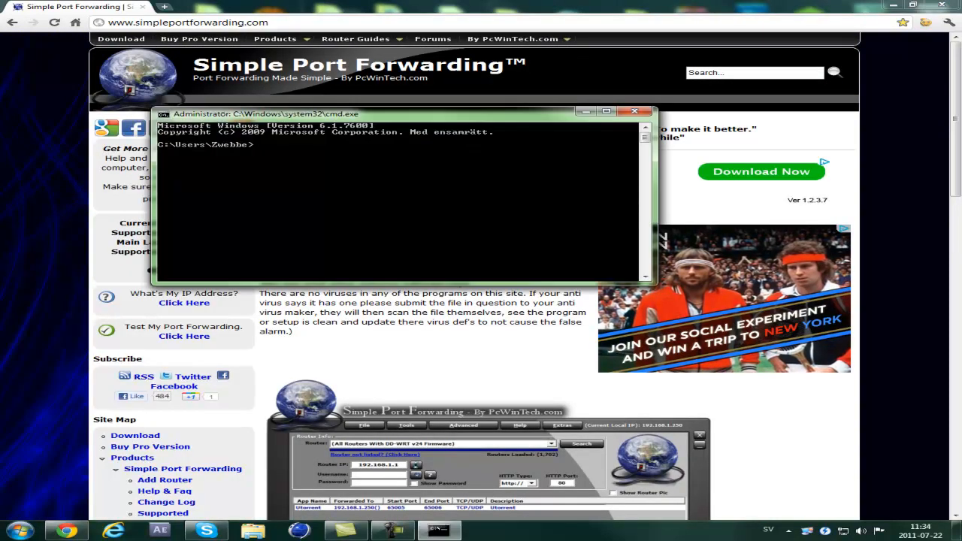
text(ipconfig')
key(Return)
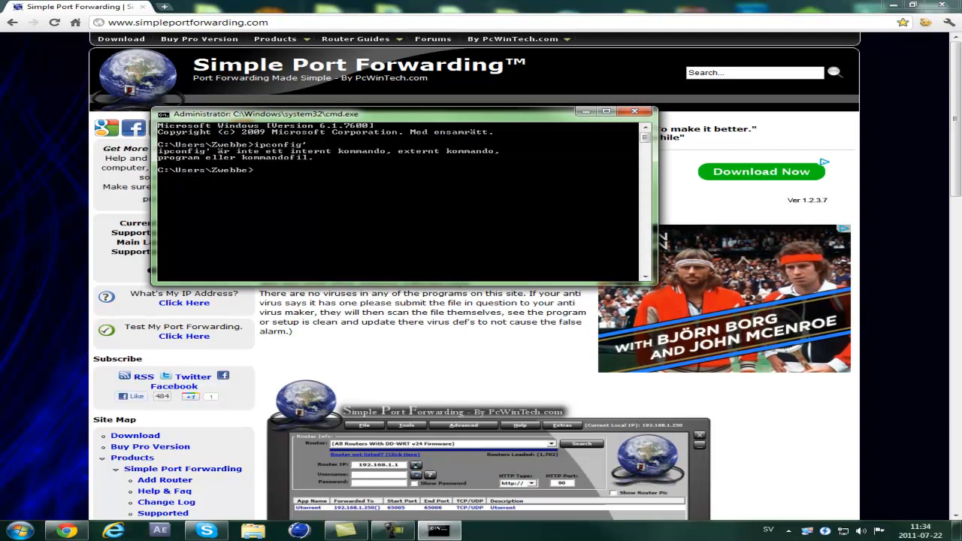
text(ip)
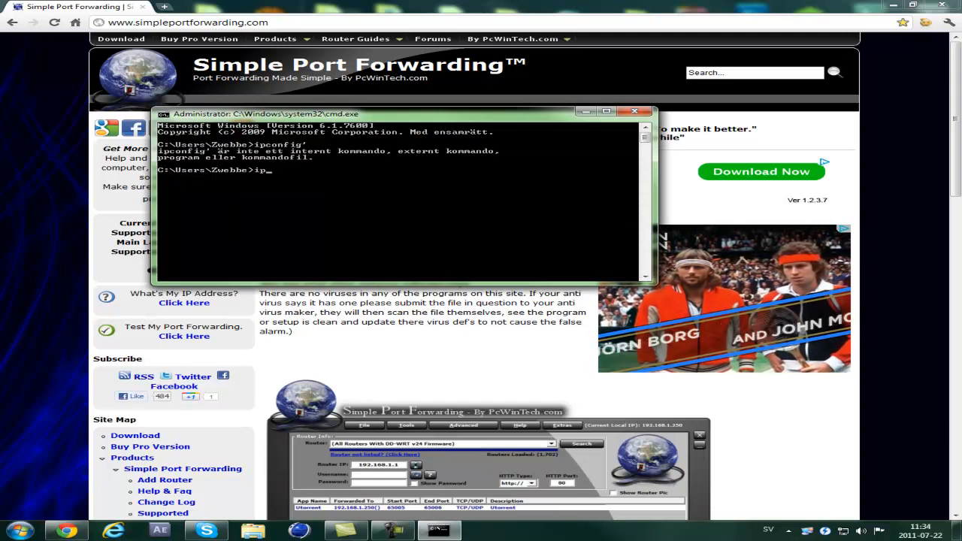
text(config)
key(Return)
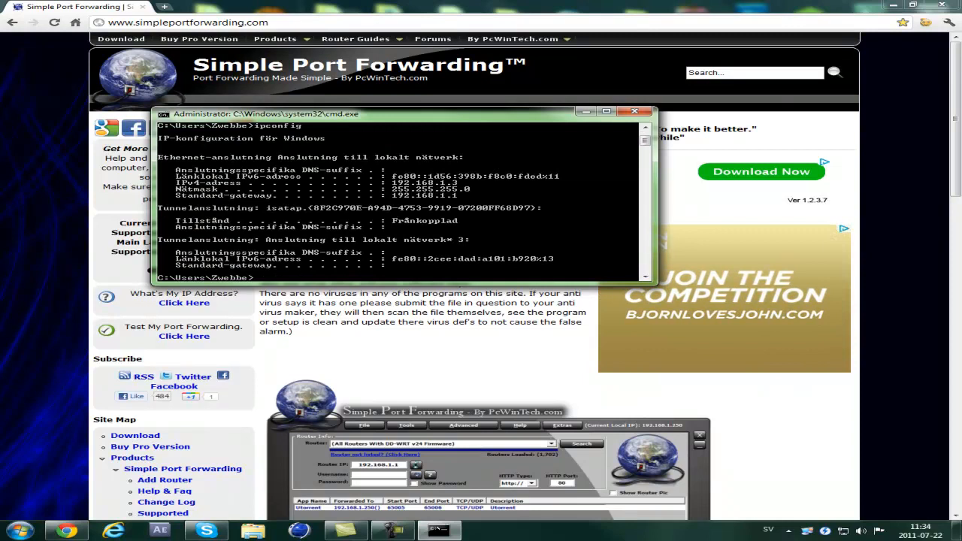
- Mark and copy the default gateway address 192.168.1.1 from the output, then return to Chrome
right_click(399, 193)
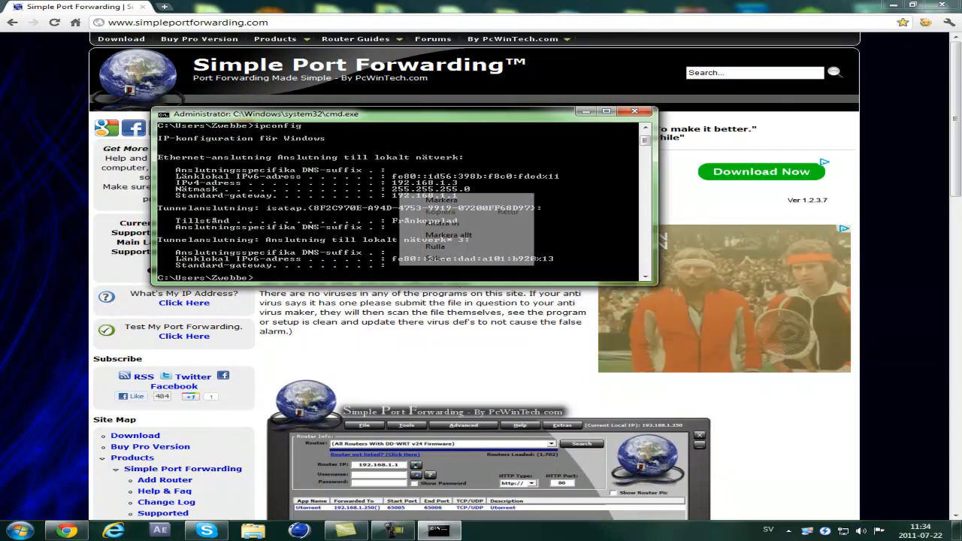
click(420, 199)
drag(392, 196, 466, 197)
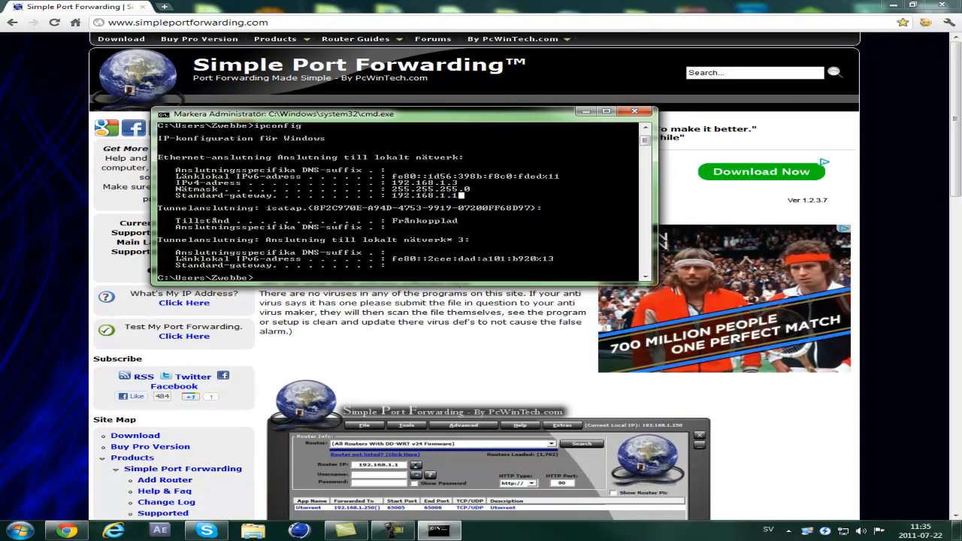
key(Return)
click(269, 21)
- Navigate Chrome to the router's address 192.168.1.1
key(ctrl+a)
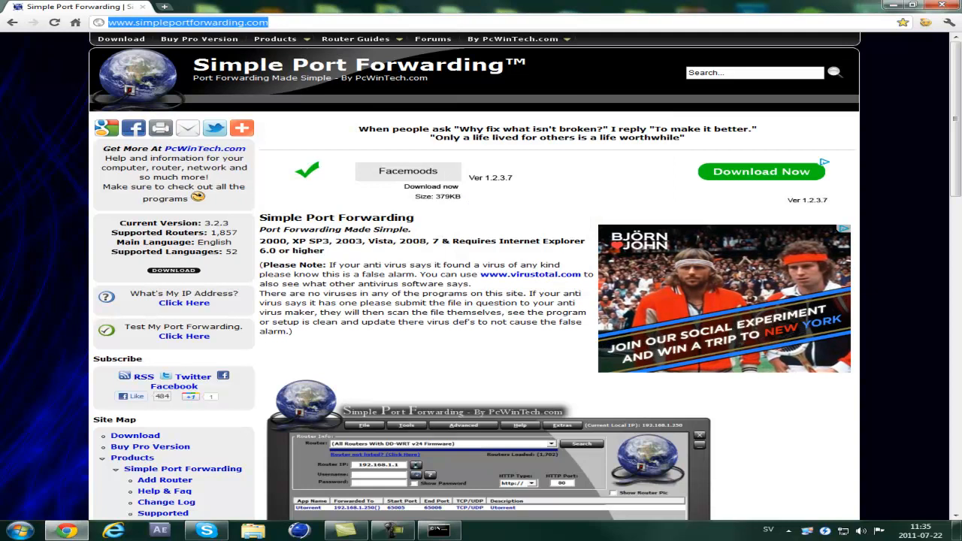
text(1921)
key(BackSpace)
text(.1)
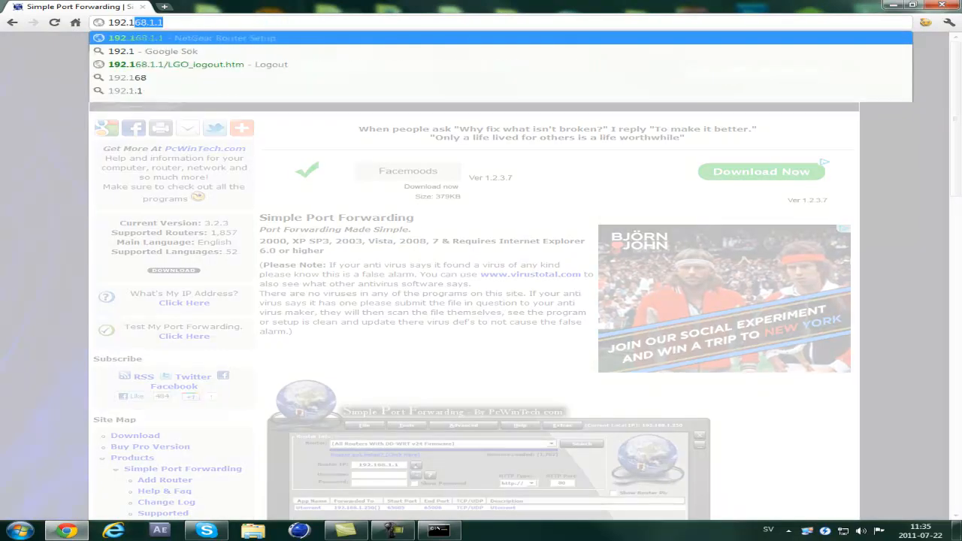
text(6)
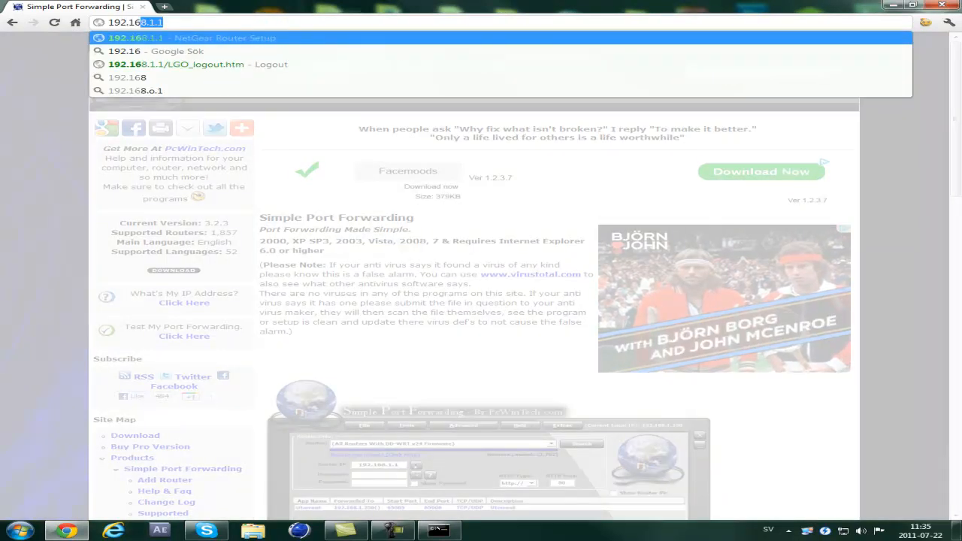
text(8)
key(Delete)
text(.)
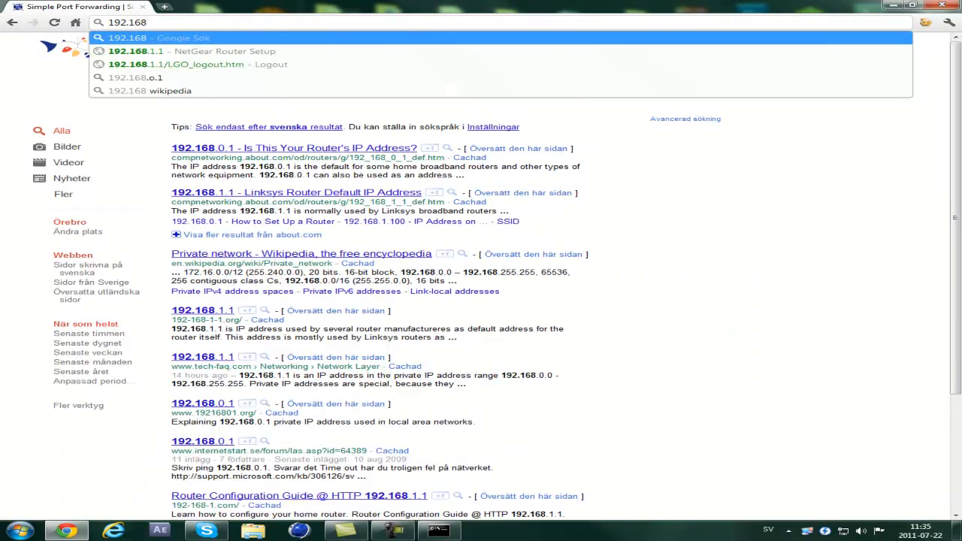
text(1.1)
key(Return)
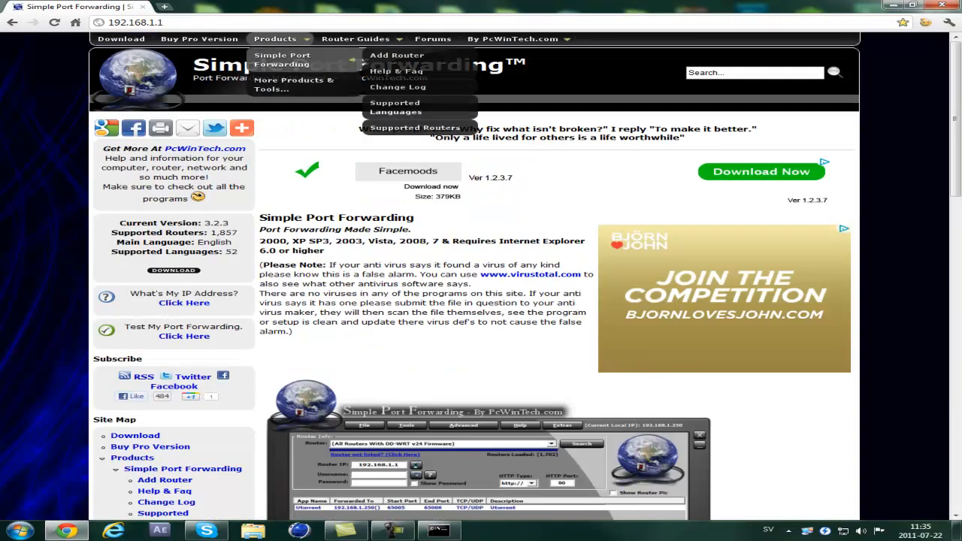
text(admi)
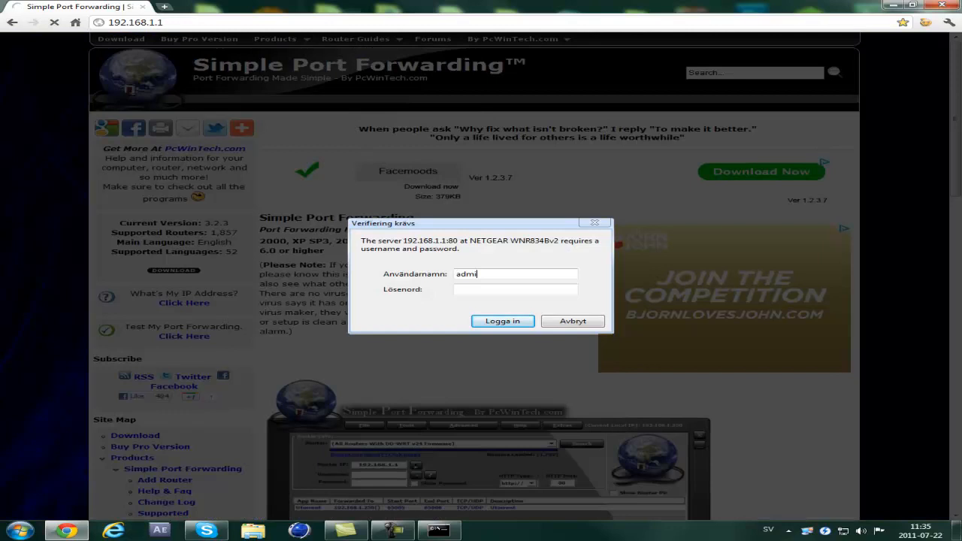
text(n)
- Enter the username and password and submit the NETGEAR router login
key(Tab)
text(*******)
key(Return)
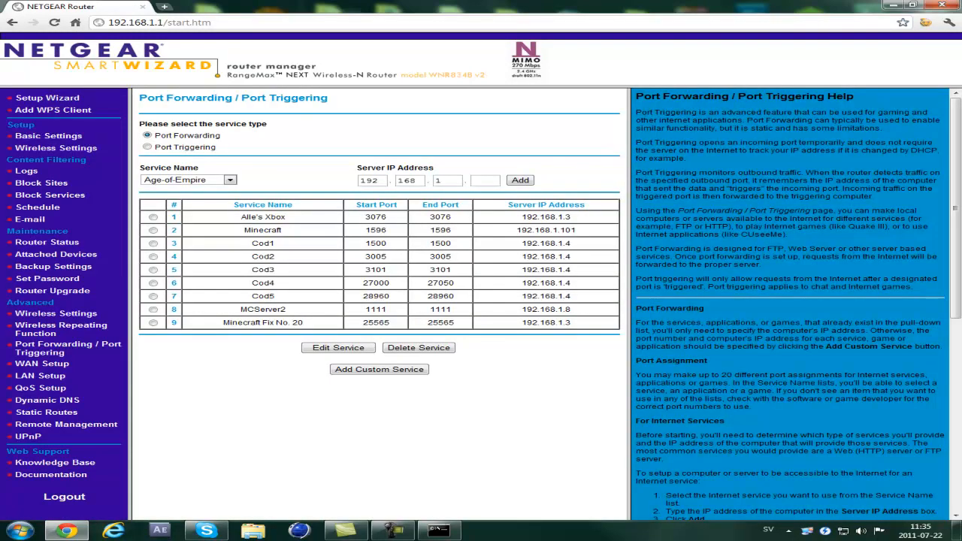
- Bring the ipconfig output back up and mark the IPv4 address line 192.168.1.3
click(438, 531)
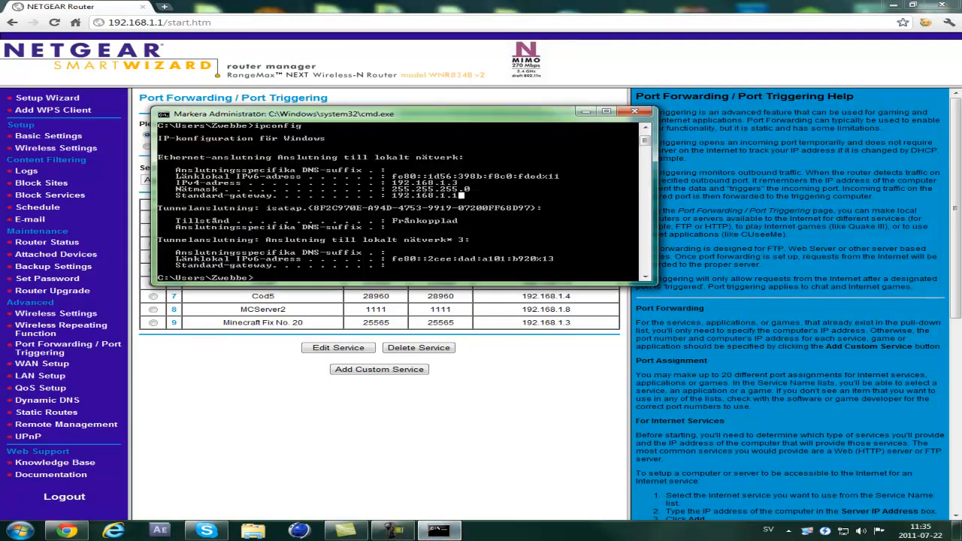
key(Up)
key(shift+Left)
key(shift+Left)
key(shift+Left)
key(shift+Left)
key(shift+Left)
key(shift+Left)
drag(175, 183, 240, 182)
drag(391, 182, 460, 182)
click(455, 245)
- Re-mark the digits of 192.168.1.3 down to its final digit, then switch back to the router page
drag(464, 182, 392, 183)
click(473, 183)
drag(459, 182, 446, 183)
click(462, 182)
key(Left)
key(alt+Tab)
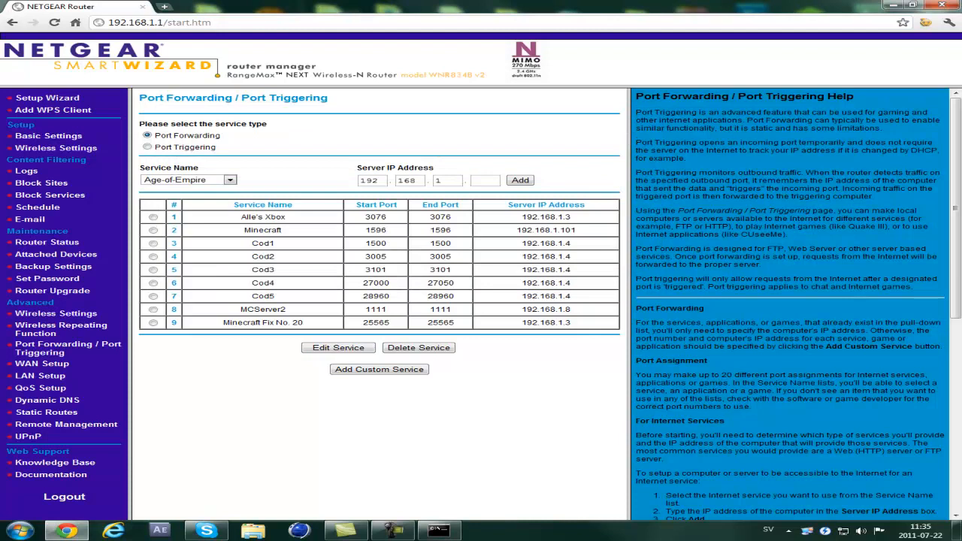
mouse_move(223, 323)
mouse_down()
mouse_move(298, 323)
mouse_move(228, 323)
mouse_up()
click(297, 322)
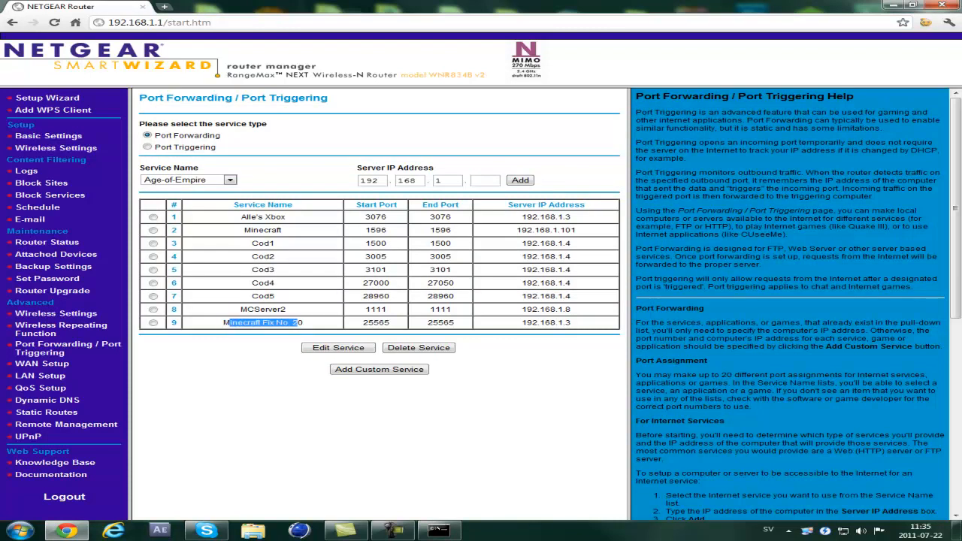
click(229, 323)
double_click(375, 322)
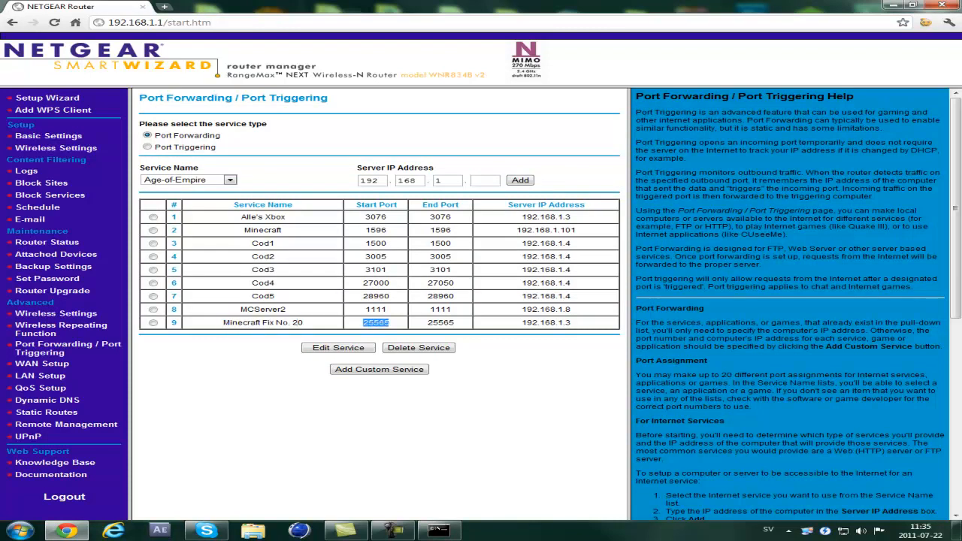
drag(454, 322, 431, 323)
mouse_move(524, 322)
mouse_down()
mouse_move(571, 323)
mouse_move(554, 323)
mouse_move(571, 323)
mouse_move(555, 296)
mouse_up()
click(571, 322)
click(555, 296)
drag(406, 296, 347, 296)
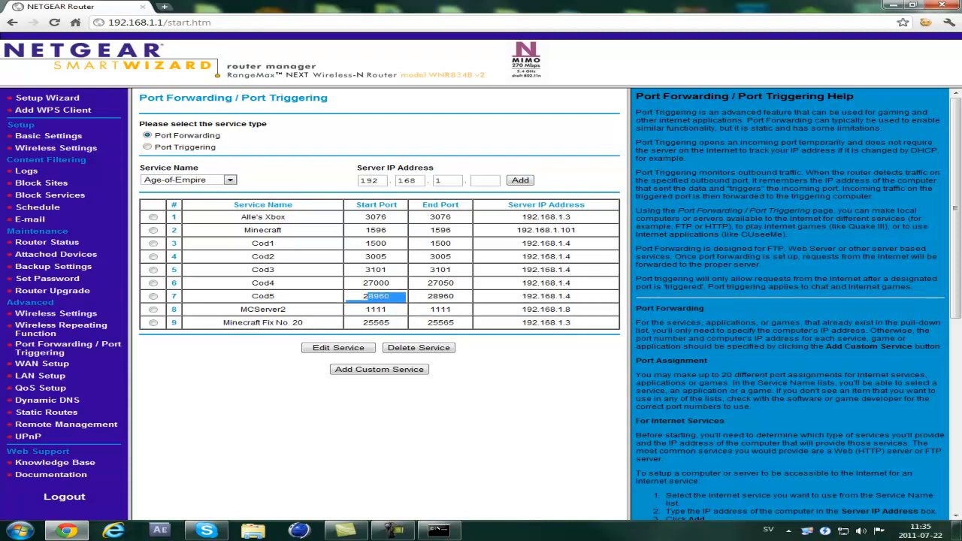
click(393, 531)
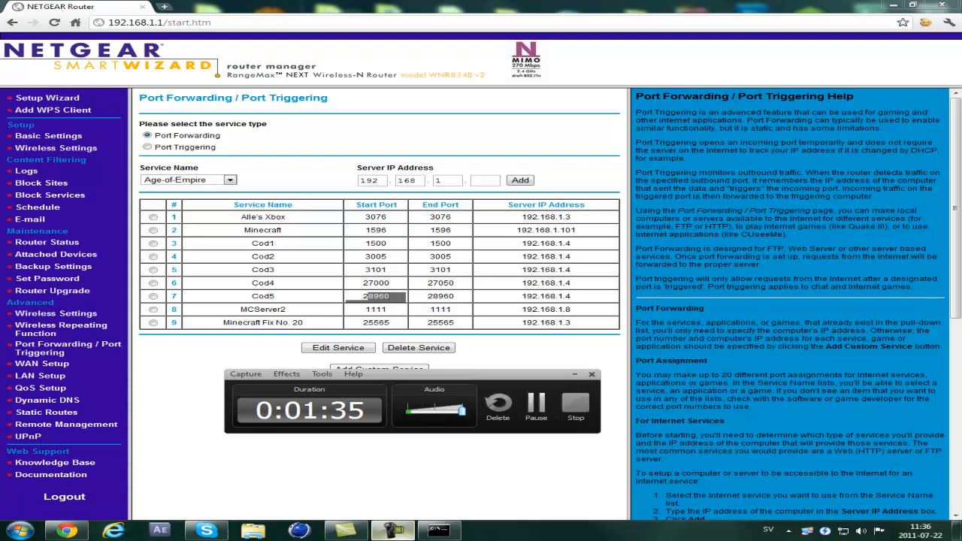
click(393, 531)
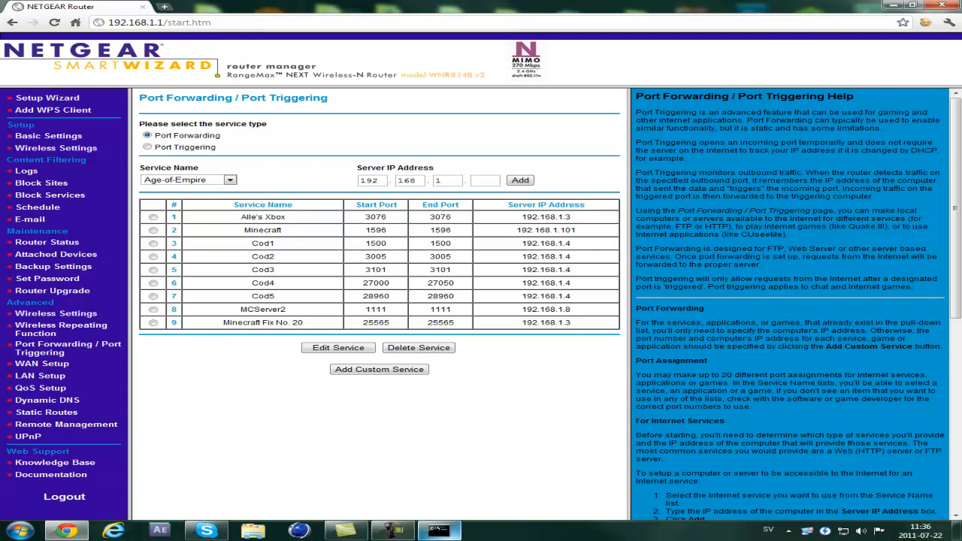
- Open server.properties from the SERVA folder in Notepad
right_click(253, 531)
click(225, 313)
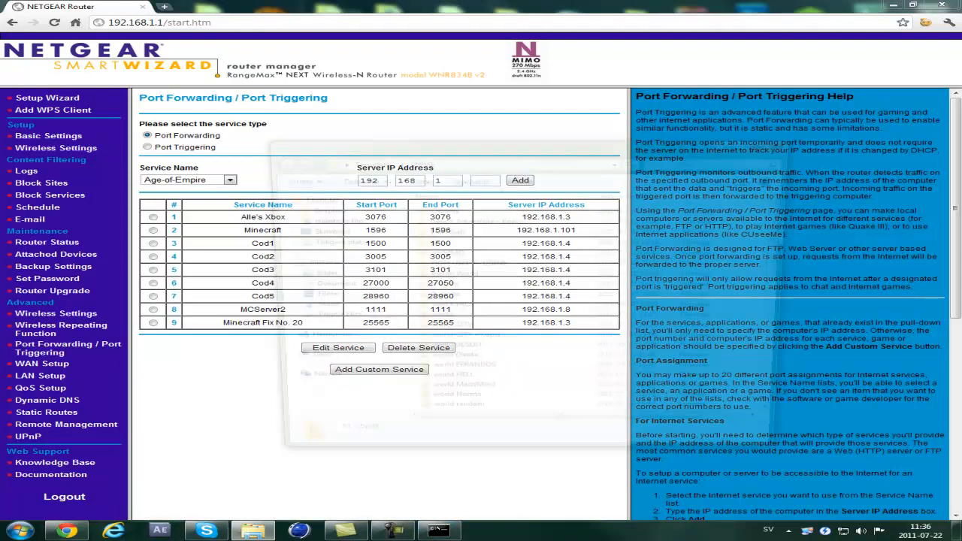
double_click(434, 344)
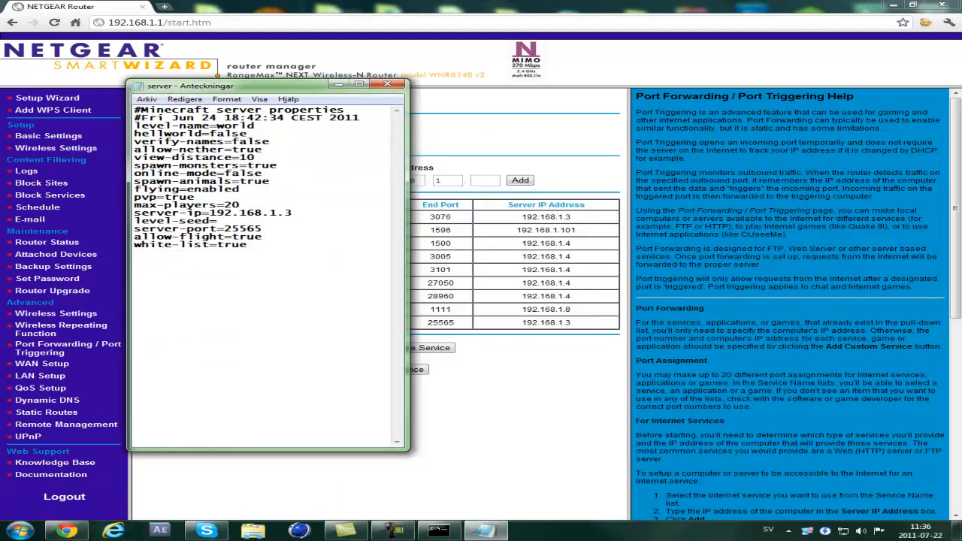
- Check the server-ip=192.168.1.3 line, trimming its final digits, then close Notepad
click(292, 212)
drag(292, 212, 209, 213)
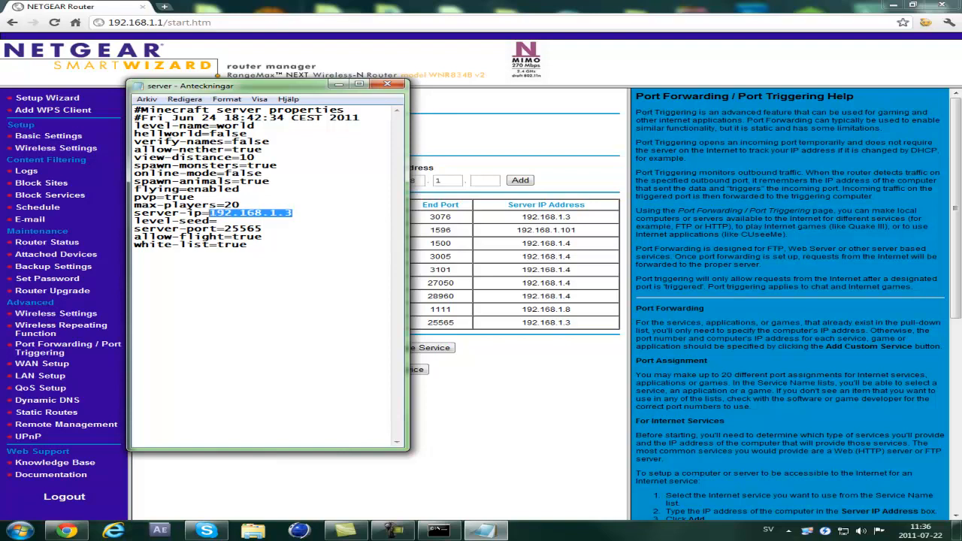
drag(292, 213, 209, 212)
click(292, 213)
key(BackSpace)
text(4)
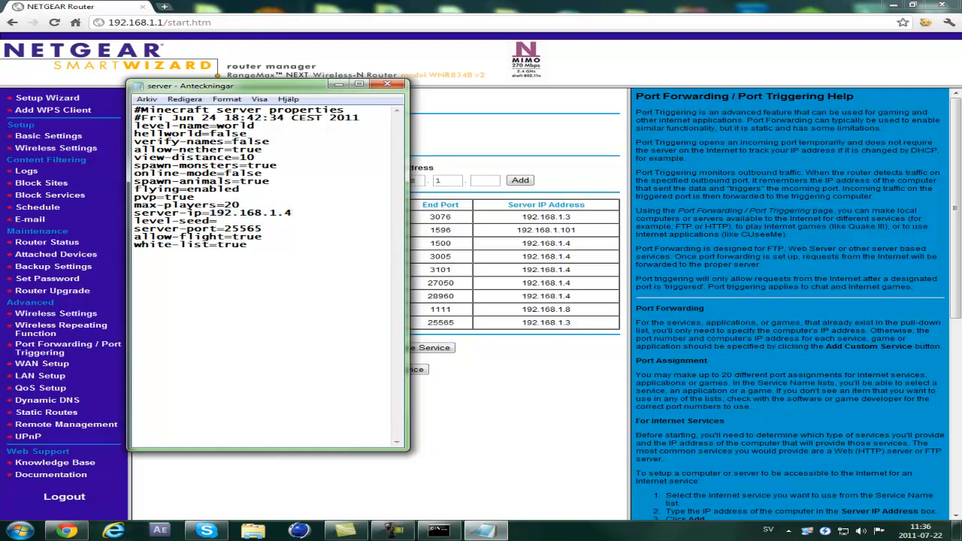
key(BackSpace)
text(3)
click(387, 84)
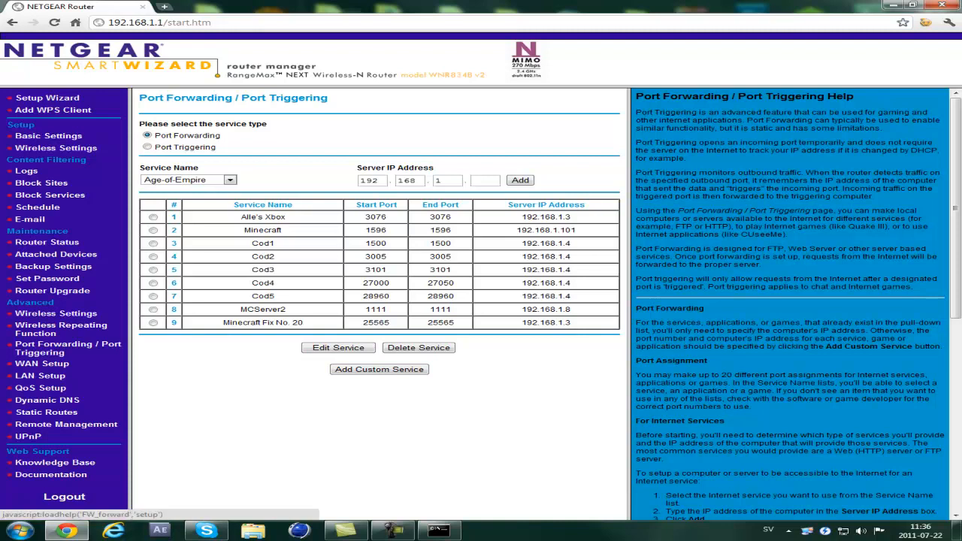
scroll(789, 301, down, 5)
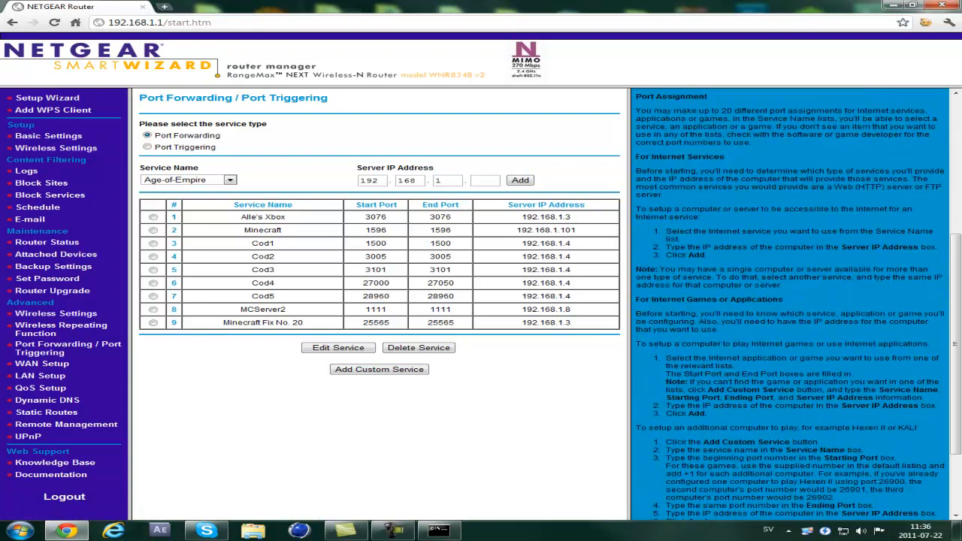
scroll(789, 300, up, 5)
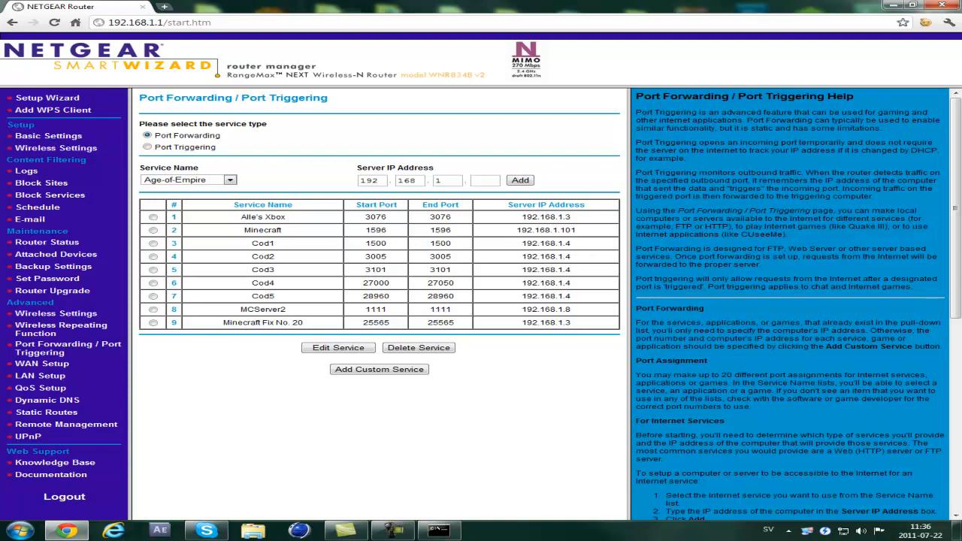